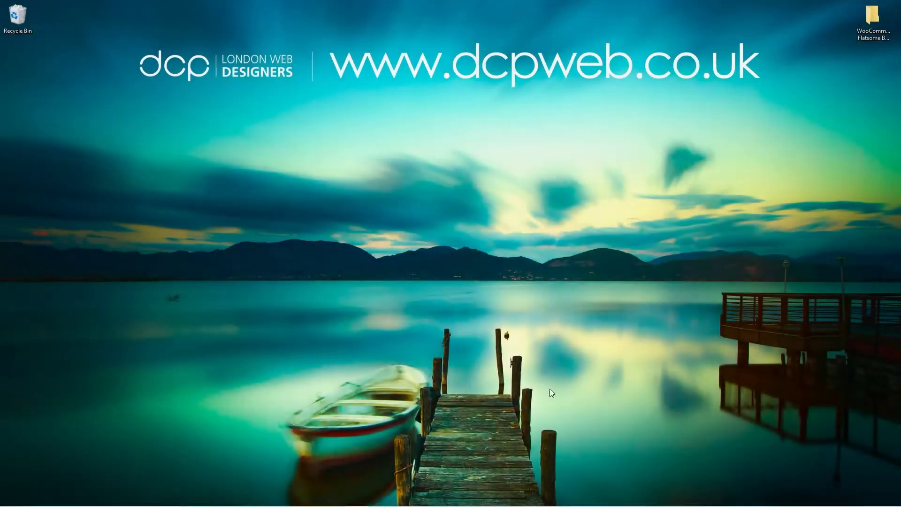
Bring the browser with the T-Shirt LoCo shop's Men category page to the front.
left_click(768, 499)
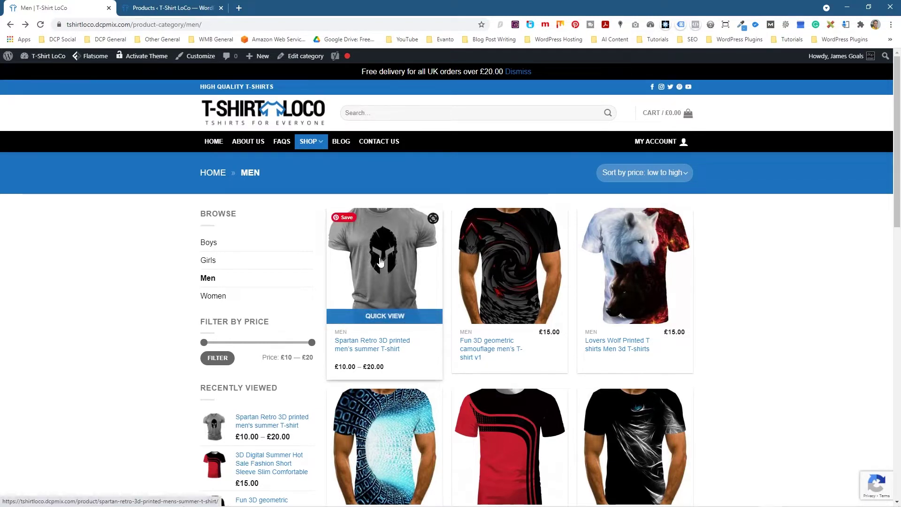
left_click(381, 261)
left_click(584, 277)
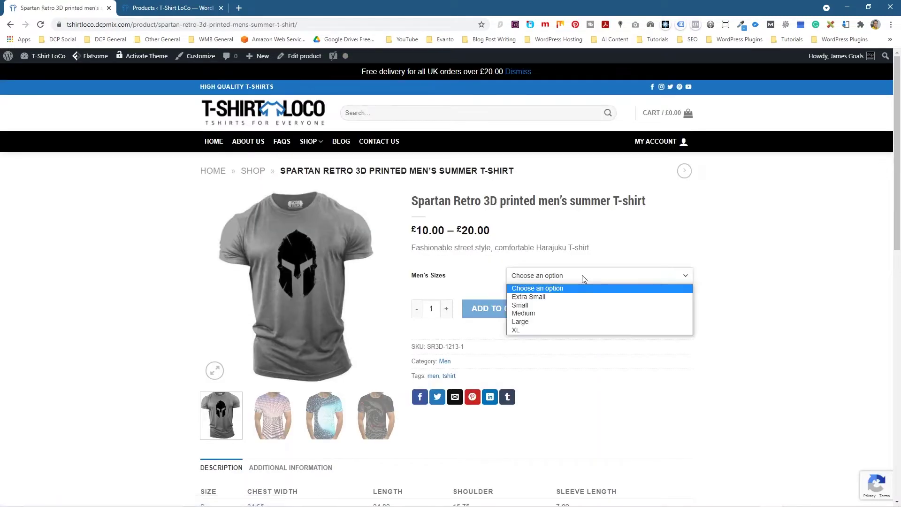
left_click(770, 300)
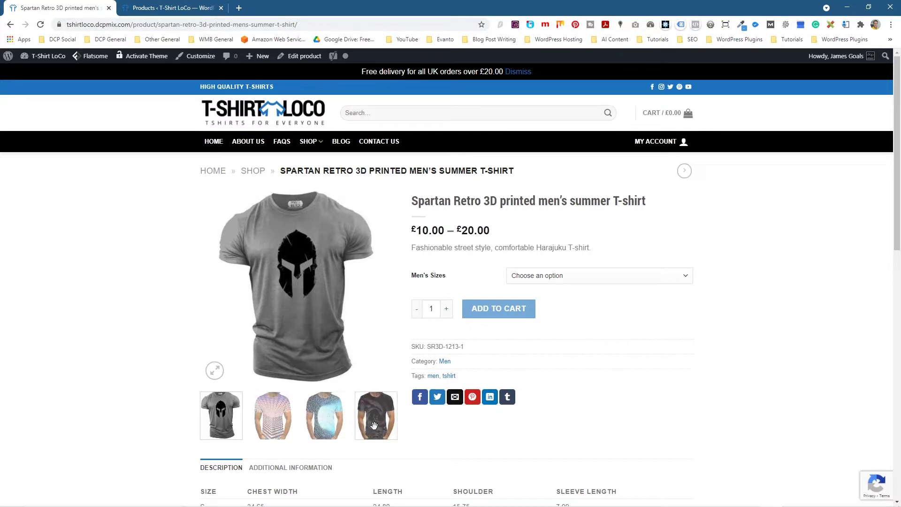
left_click(266, 427)
left_click(250, 394)
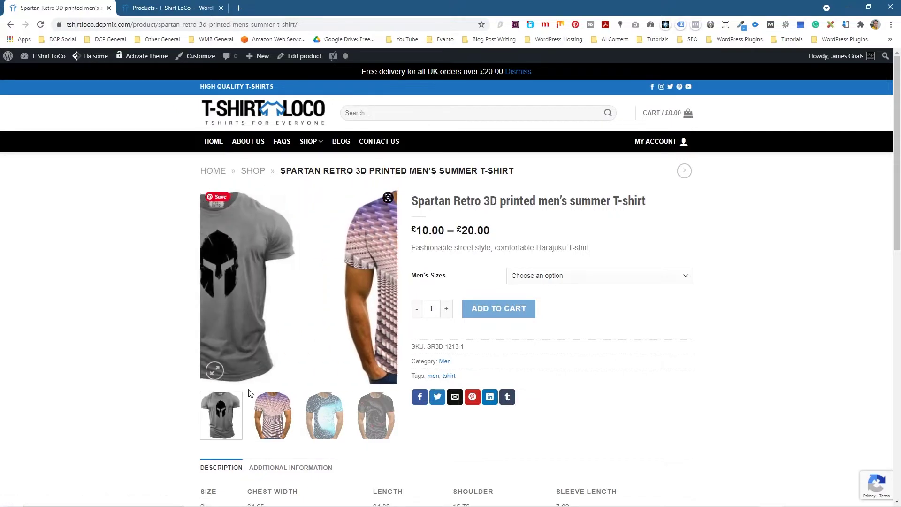
left_click(276, 426)
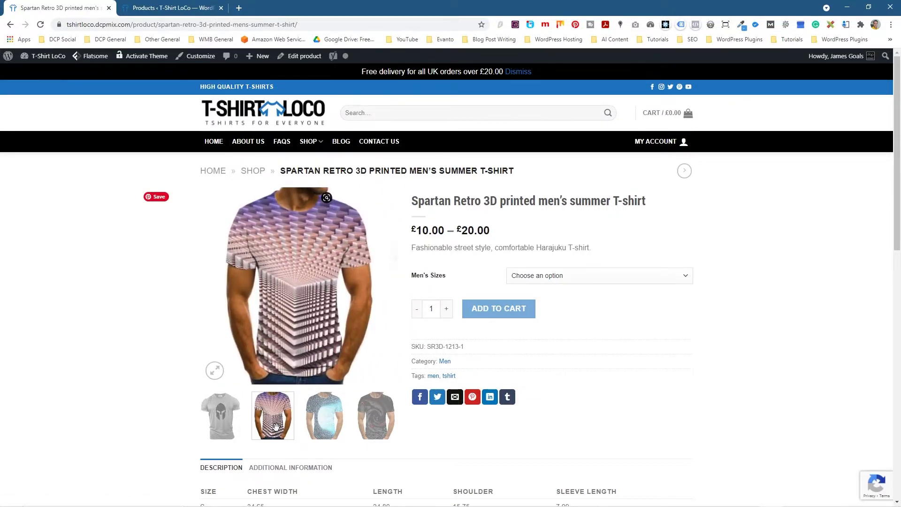
left_click(233, 426)
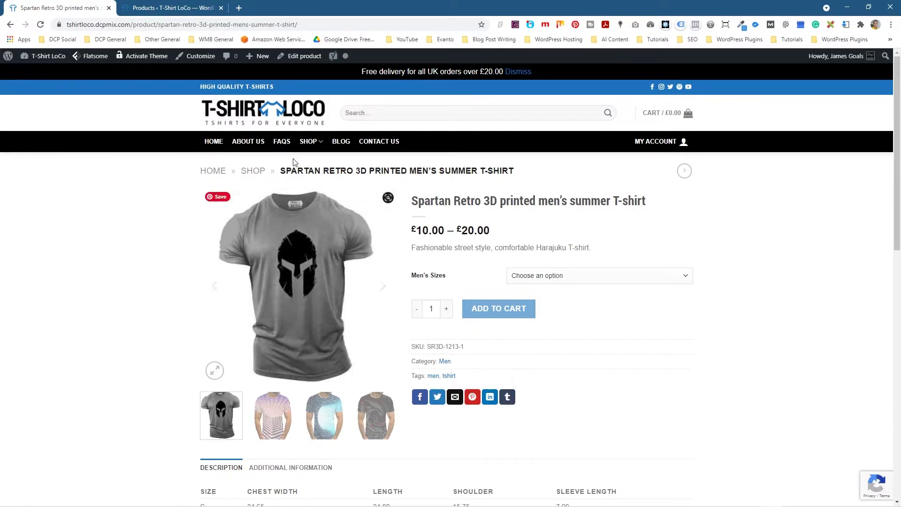
mouse_move(306, 145)
left_click(310, 171)
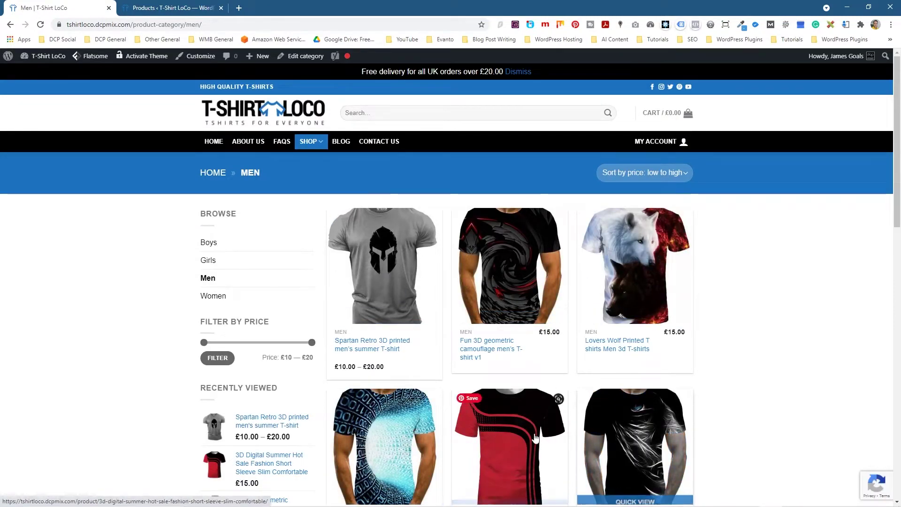
Browse the Men category listing and open the Spartan Retro 3D printed T-shirt product.
scroll(535, 432, "down", 2)
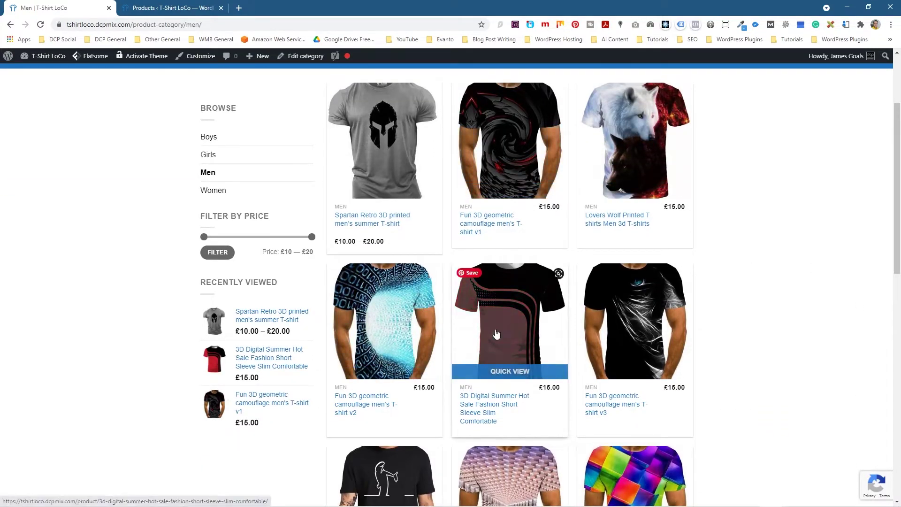
scroll(440, 301, "up", 2)
scroll(439, 300, "up", 1)
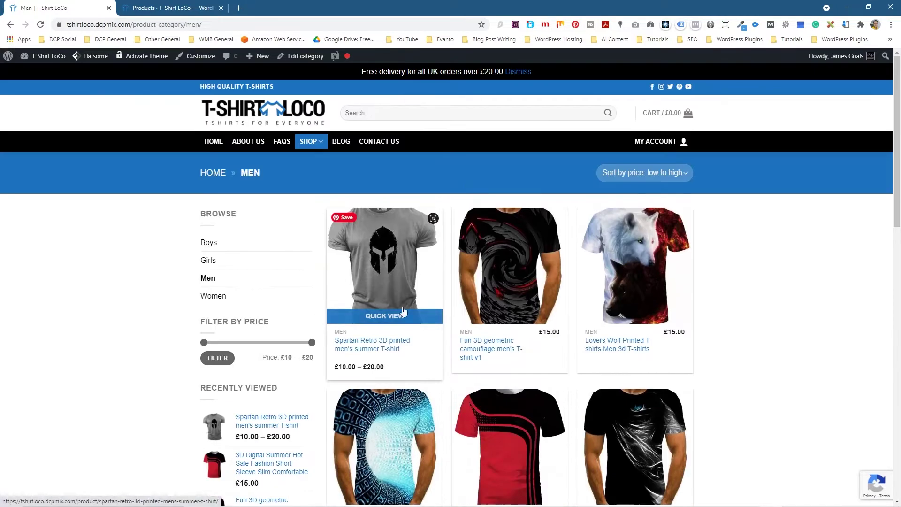
left_click(376, 262)
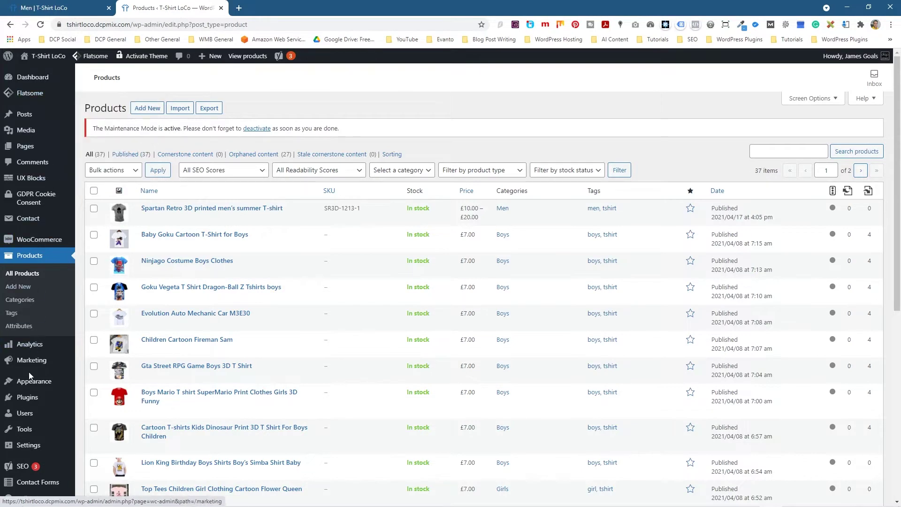
Navigate the Customizer to the WooCommerce > Product Catalog settings.
mouse_move(34, 381)
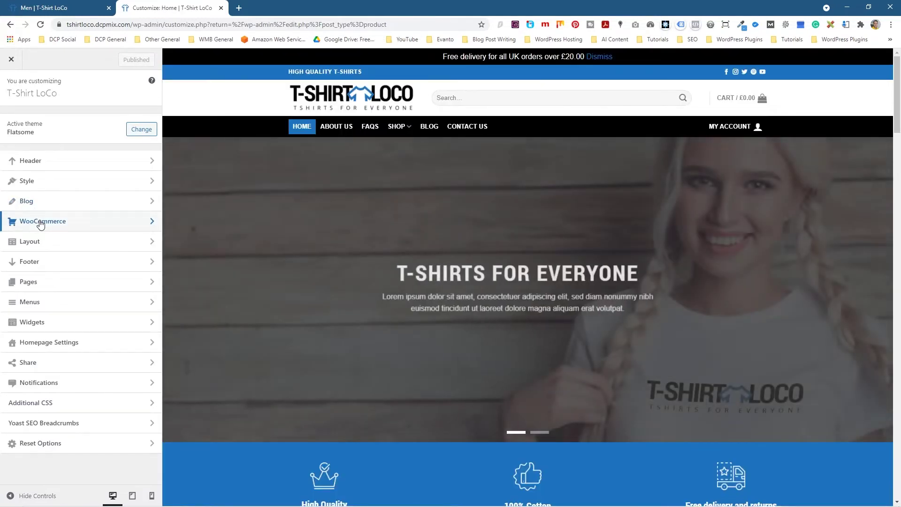
left_click(40, 222)
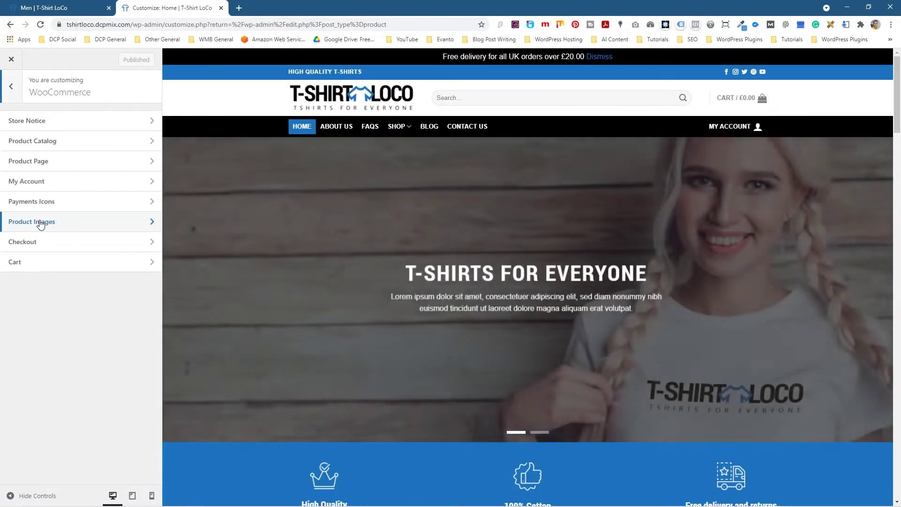
left_click(11, 86)
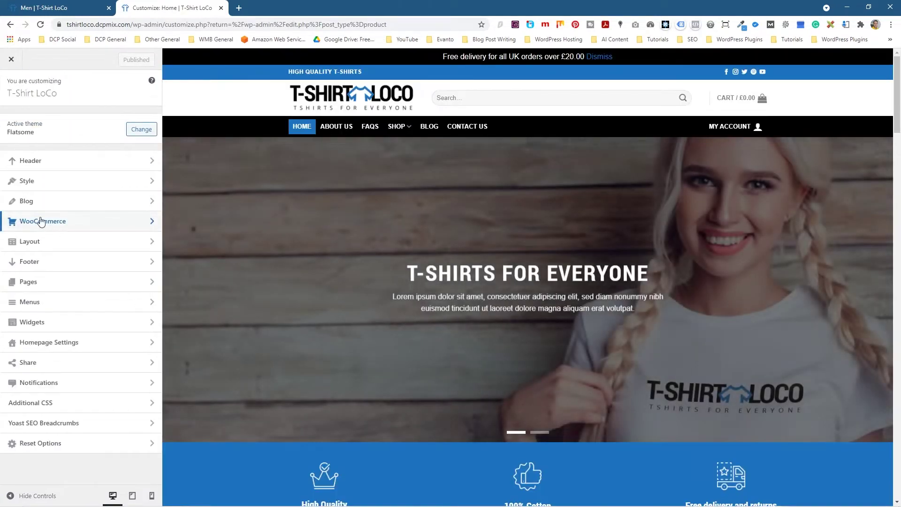
left_click(45, 221)
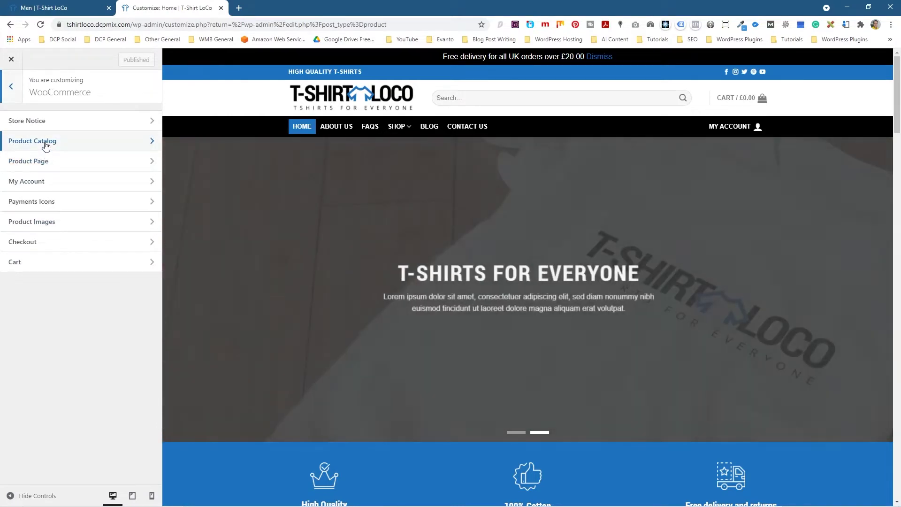
left_click(45, 141)
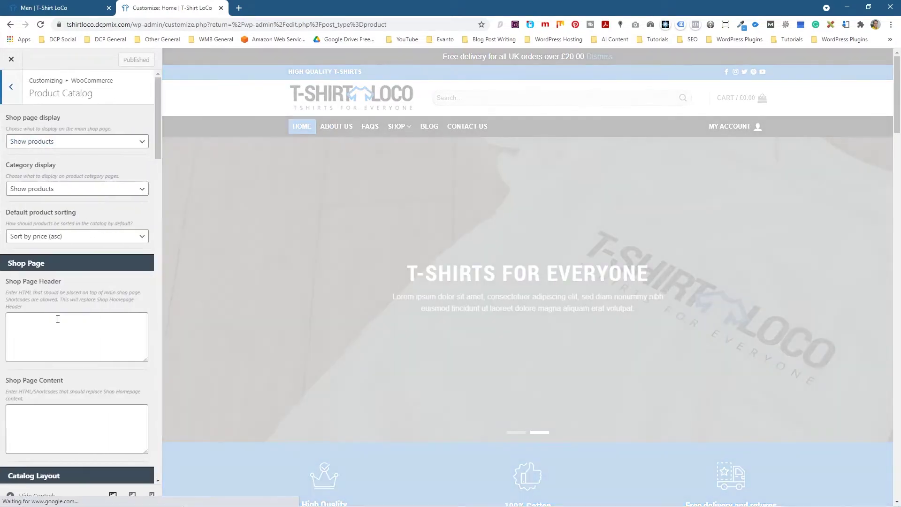
Set Product Image Hover to Back Image - Fade In and preview the Spartan shirt via Men category.
scroll(58, 319, "down", 20)
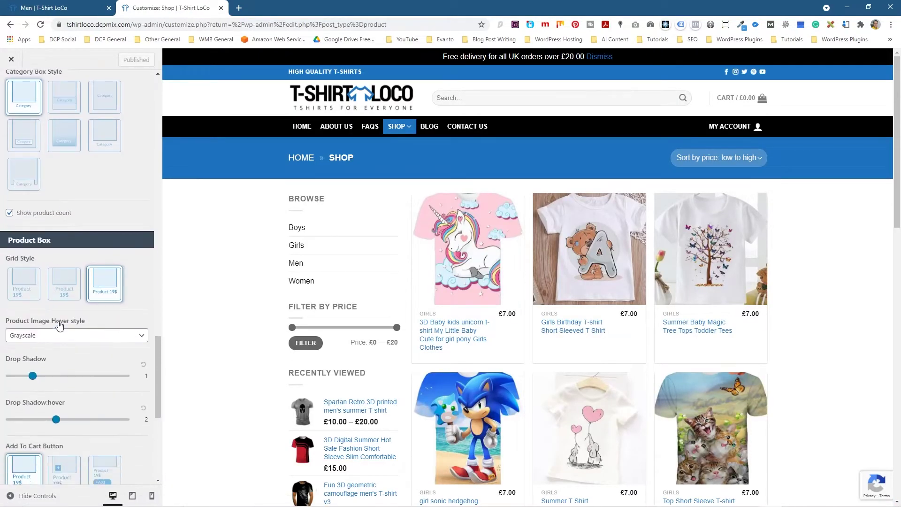
scroll(59, 324, "down", 3)
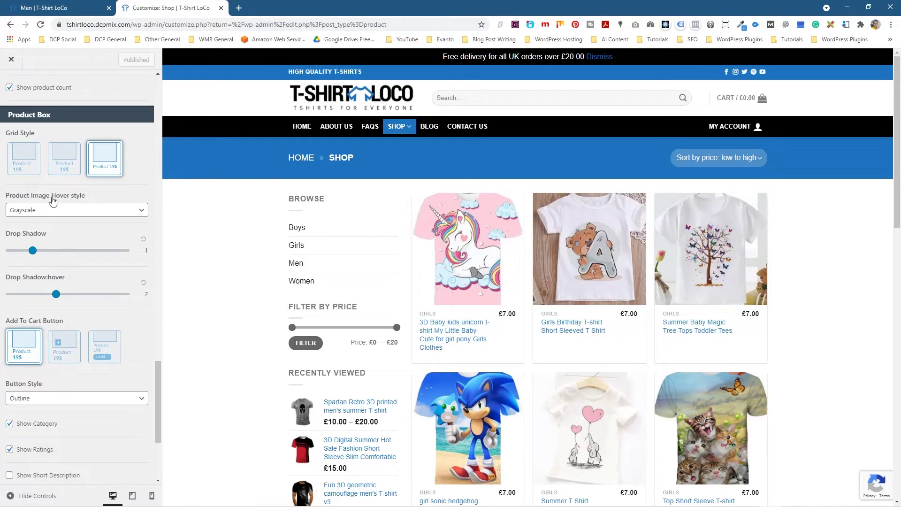
left_click(29, 213)
scroll(61, 269, "up", 3)
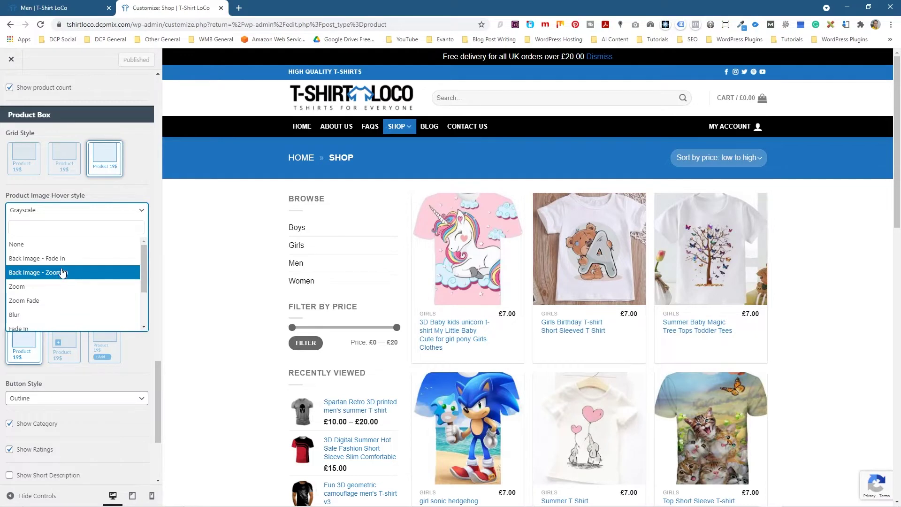
left_click(51, 260)
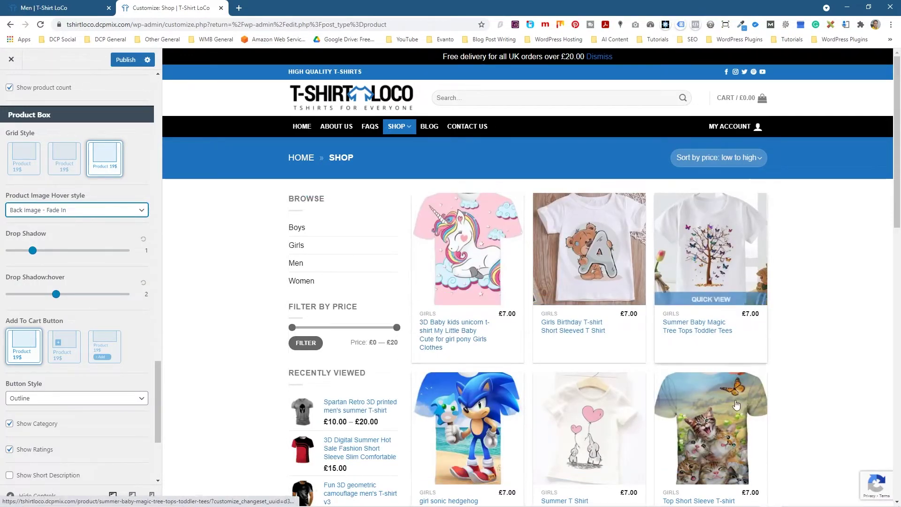
left_click(300, 266)
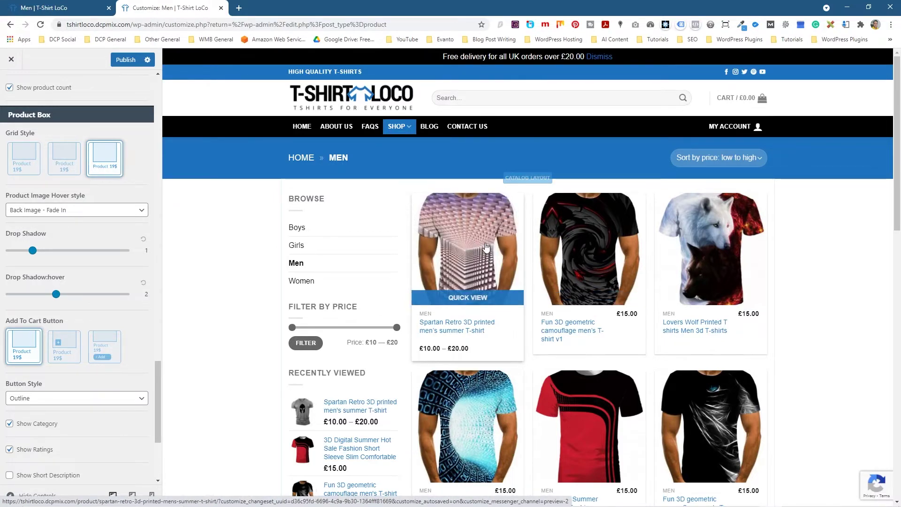
left_click(486, 247)
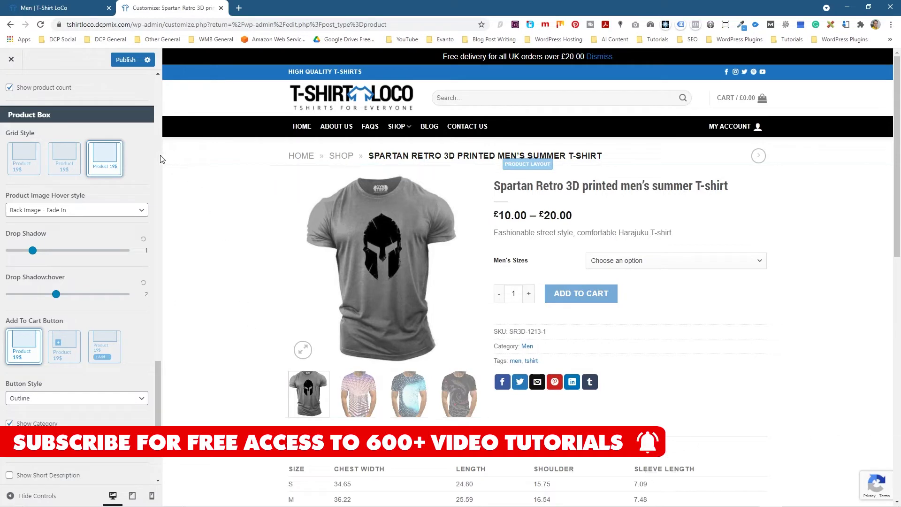
mouse_move(396, 126)
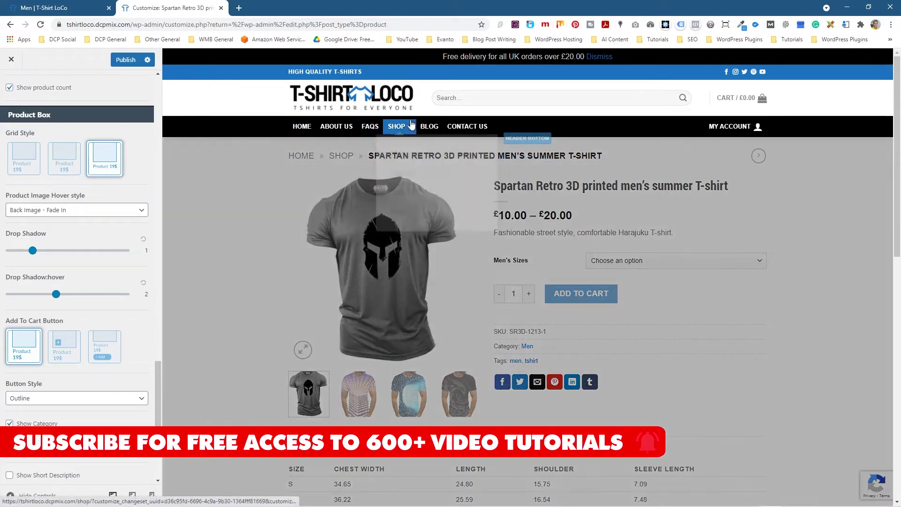
left_click(400, 155)
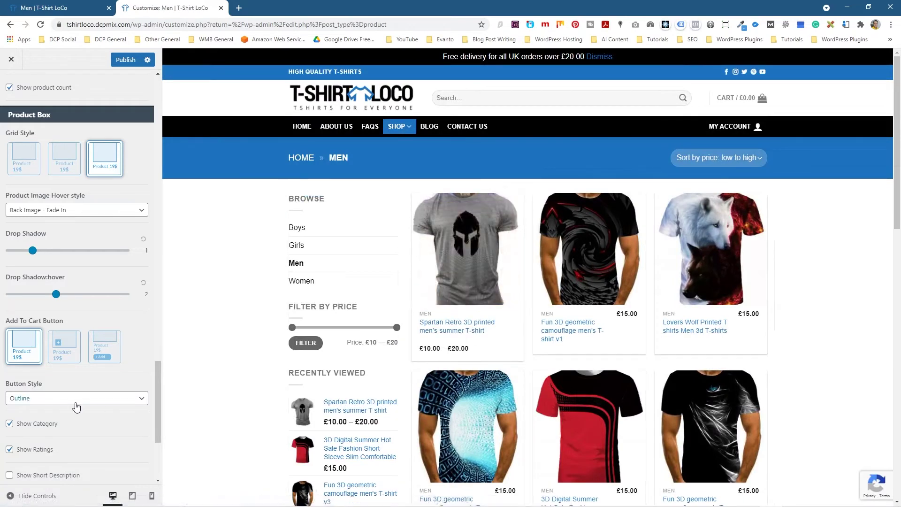
left_click(78, 209)
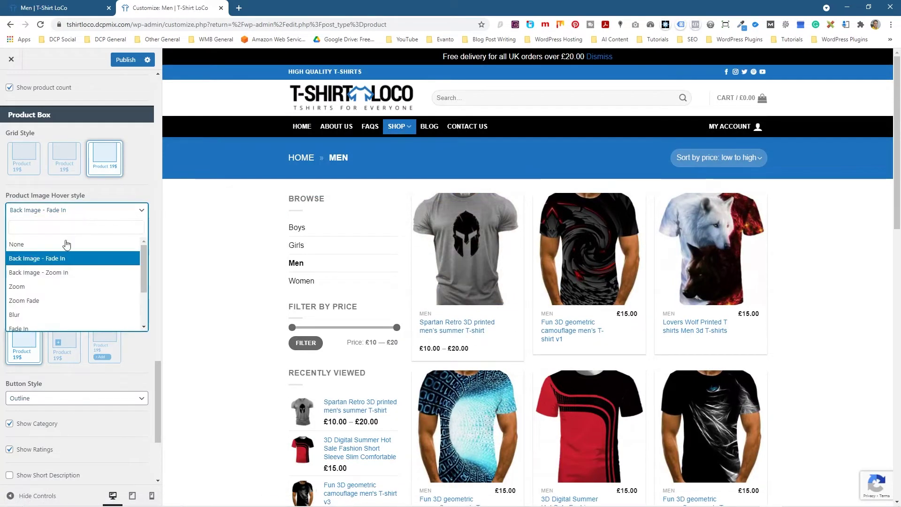
Preview the Back Image - Zoom In and Zoom Fade hover styles on the product grid.
left_click(49, 270)
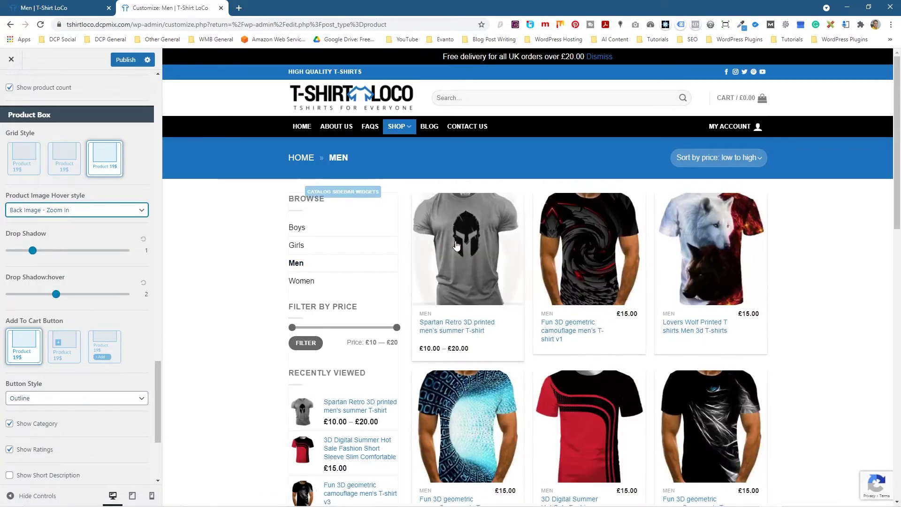
mouse_move(466, 272)
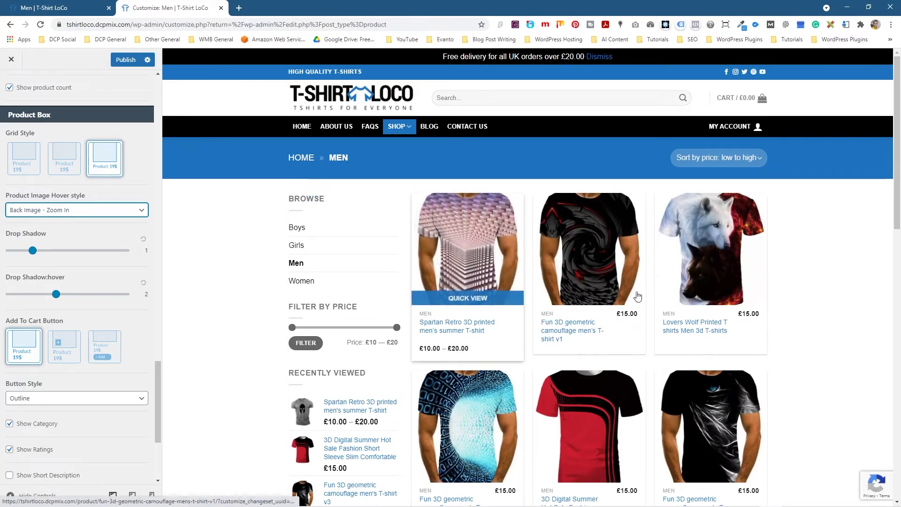
mouse_move(619, 274)
mouse_move(468, 256)
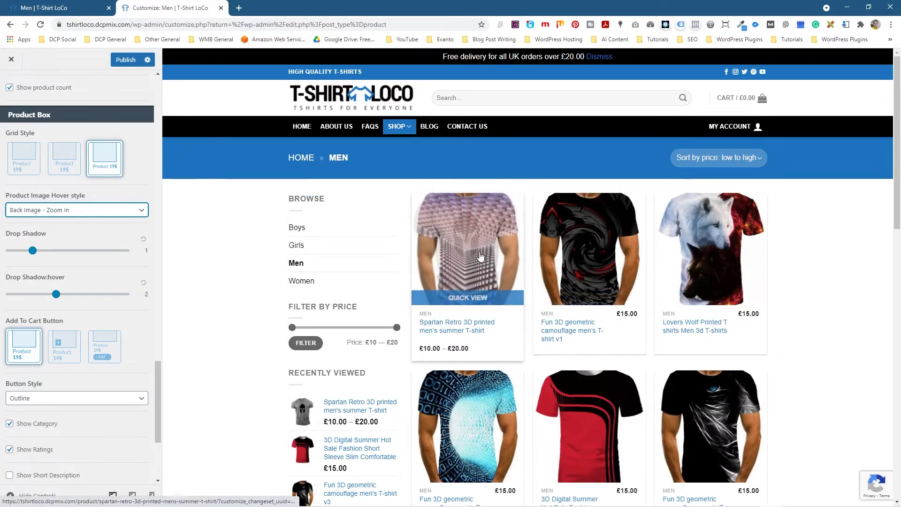
left_click(61, 210)
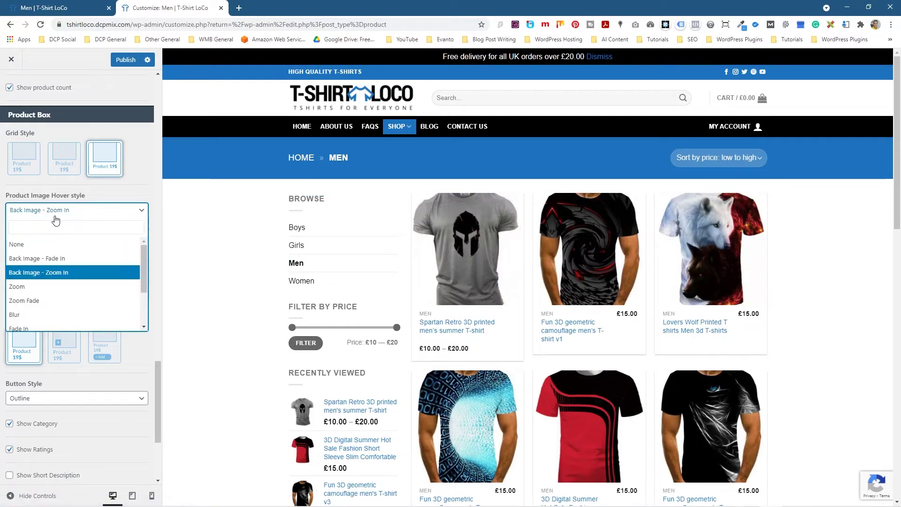
left_click(51, 301)
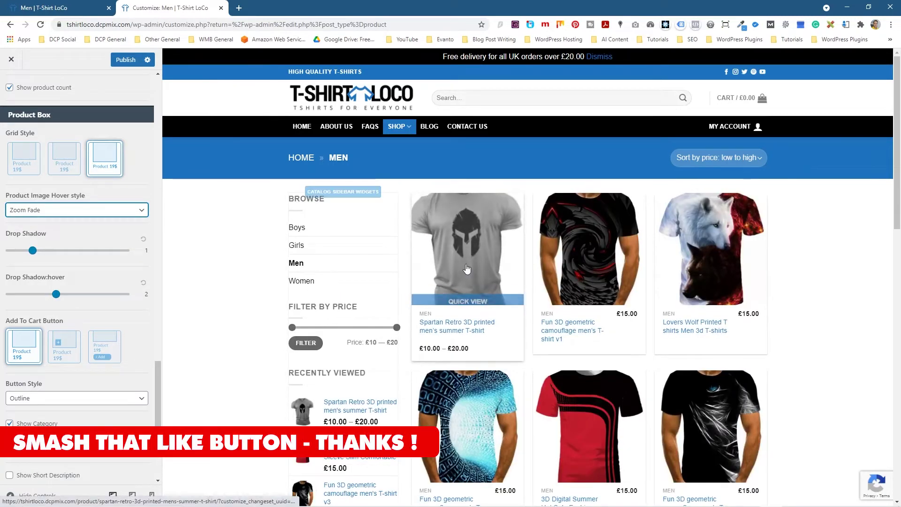
Try the Glow and Back Image - Fade In hover styles in the preview.
left_click(38, 210)
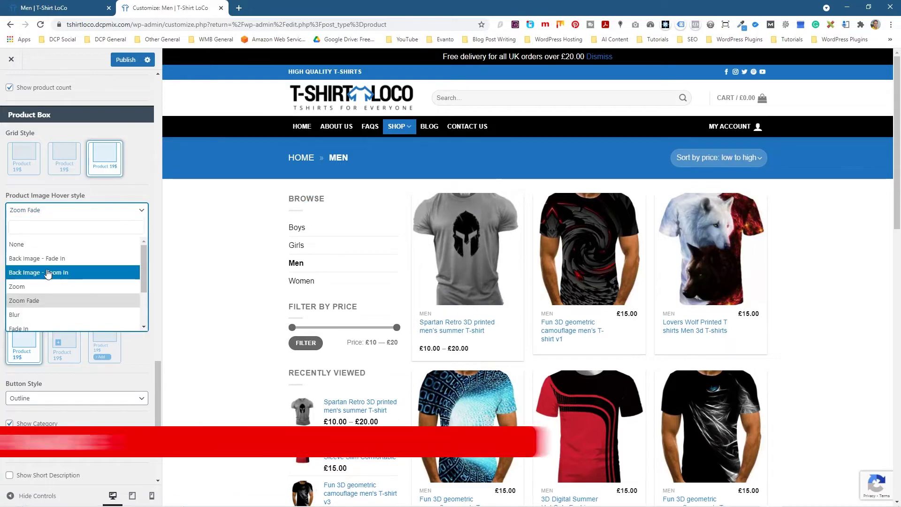
scroll(51, 282, "down", 2)
left_click(57, 301)
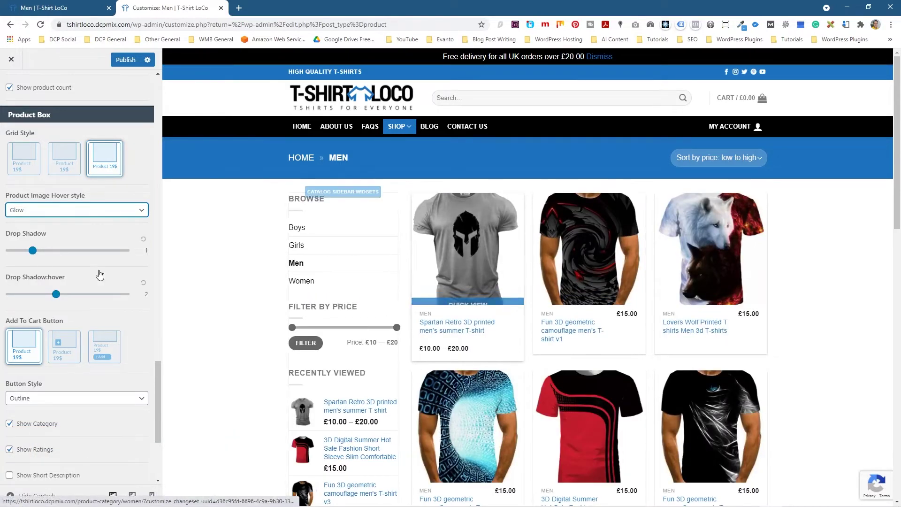
left_click(37, 211)
scroll(48, 262, "up", 1)
scroll(48, 262, "up", 1)
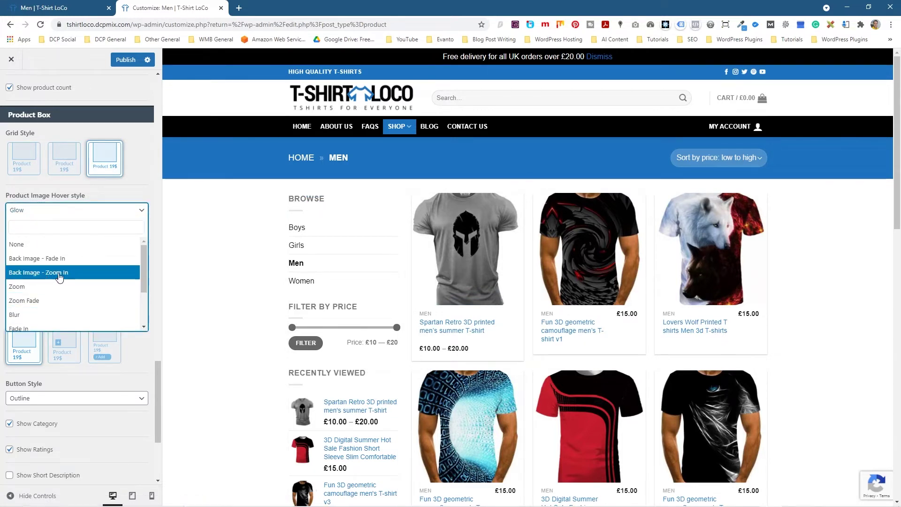
left_click(55, 262)
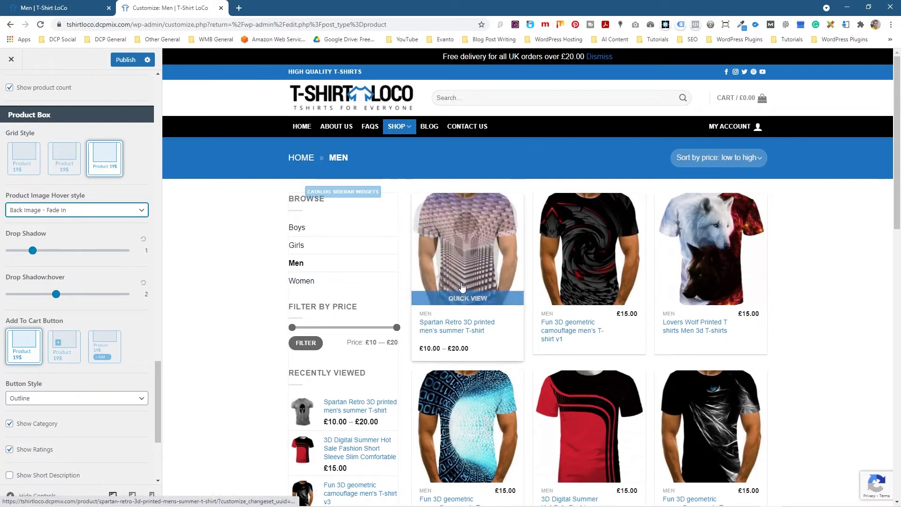
Choose Back Image - Zoom In, publish it, and exit to the Products list.
left_click(53, 212)
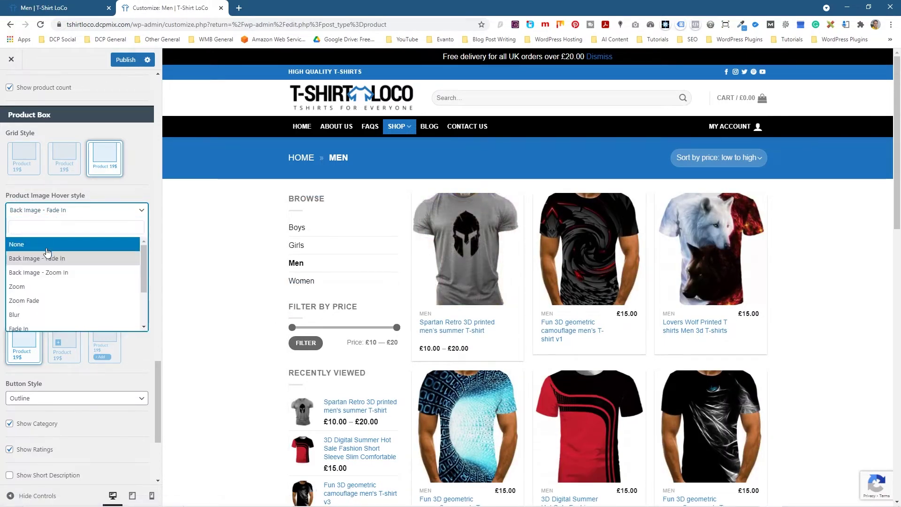
left_click(33, 271)
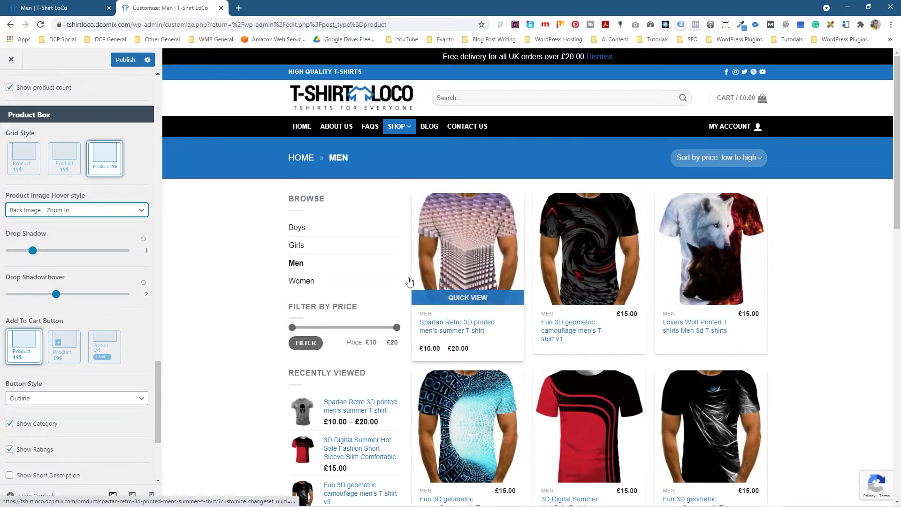
left_click(126, 59)
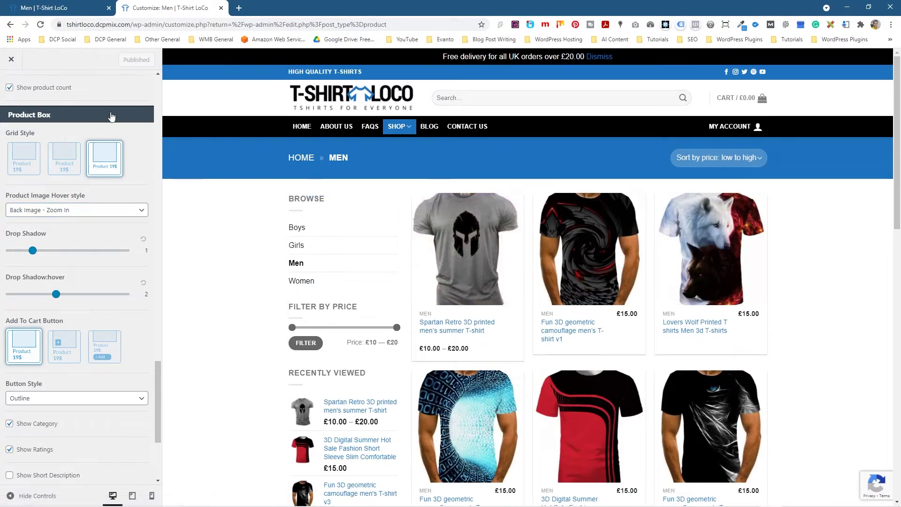
left_click(11, 59)
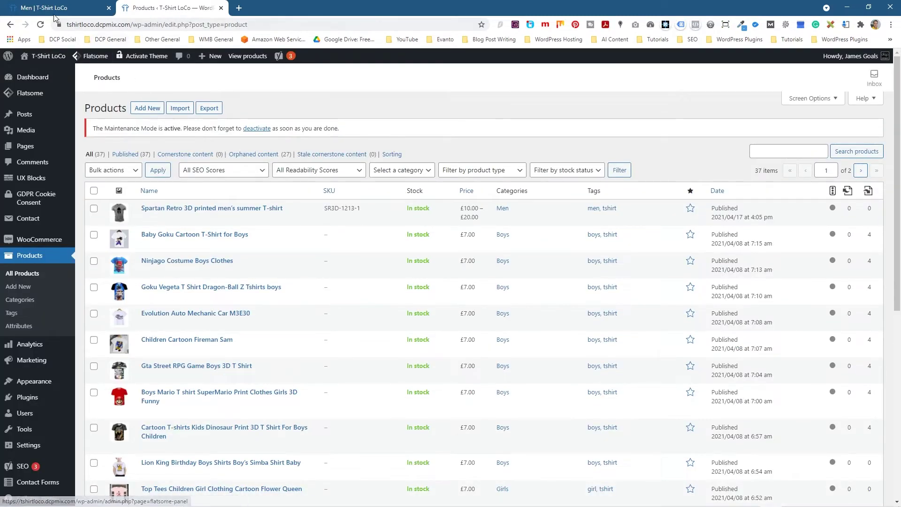
Reload the live Men category page, open the Spartan Retro T-shirt, then return to admin Products.
left_click(52, 8)
mouse_move(315, 143)
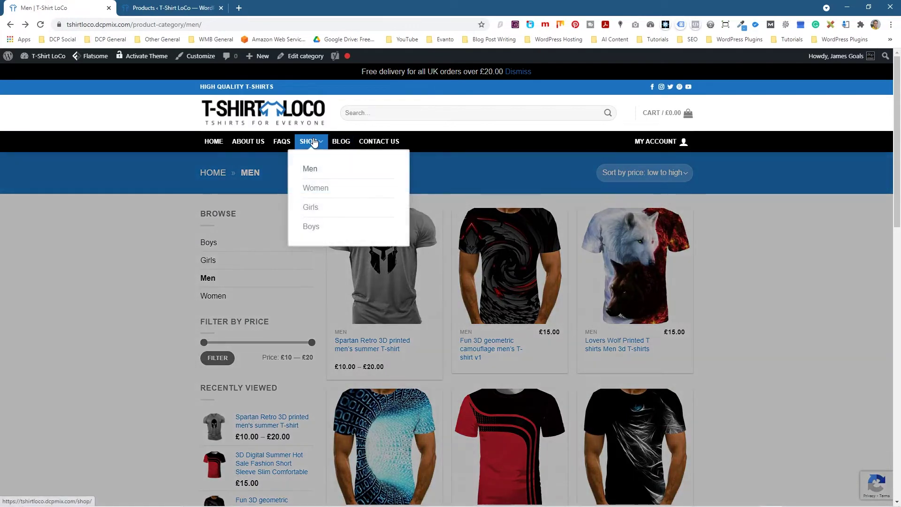
left_click(309, 173)
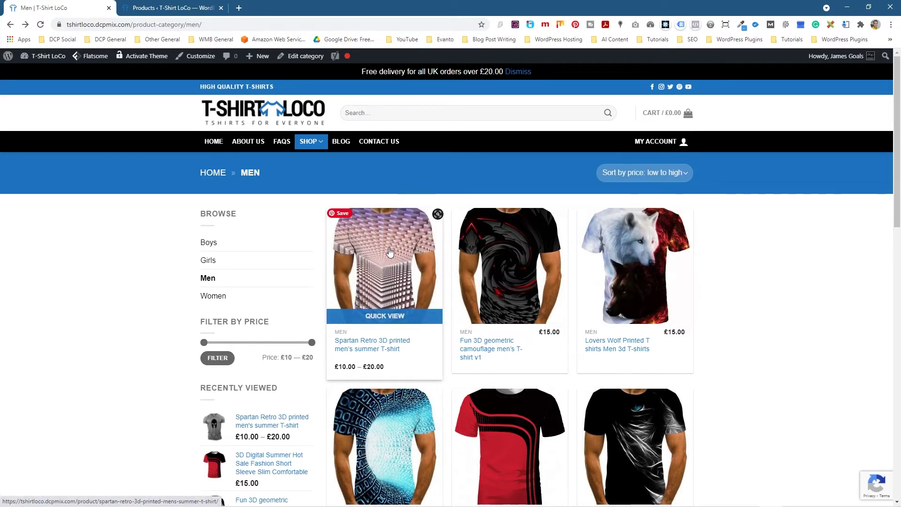
left_click(389, 252)
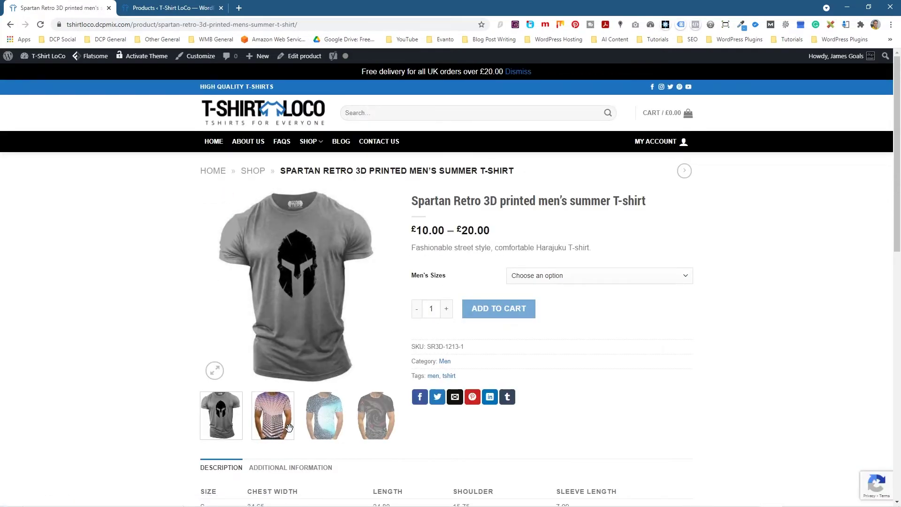
left_click(141, 8)
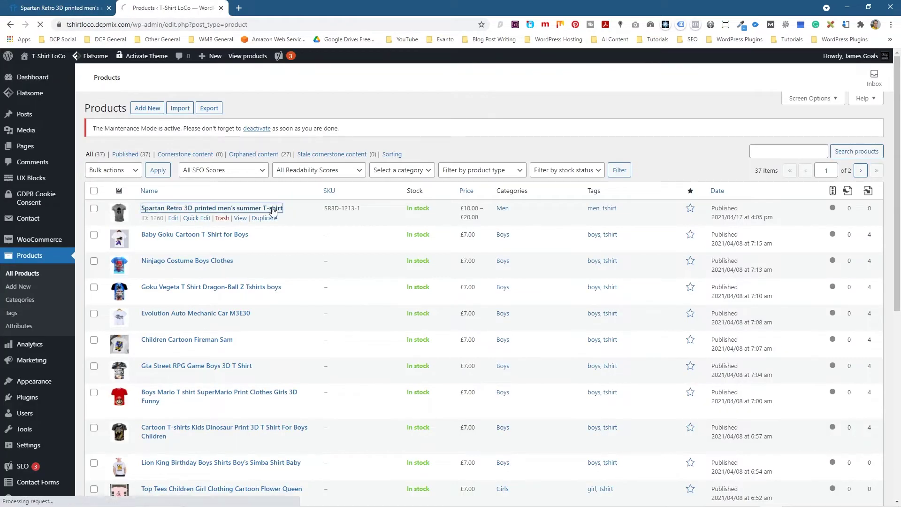
Move the blue shirt image first in the Spartan Retro gallery, update, and revisit the Men page.
scroll(865, 343, "down", 7)
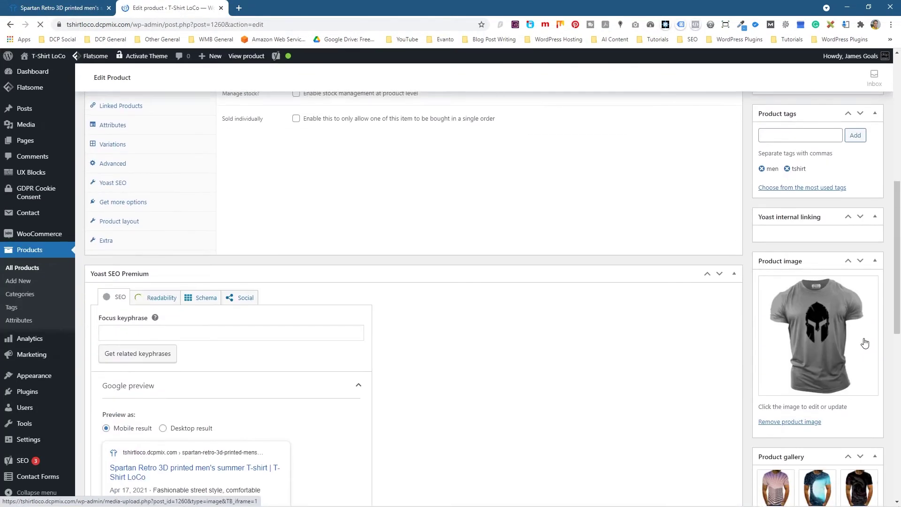
scroll(865, 343, "down", 3)
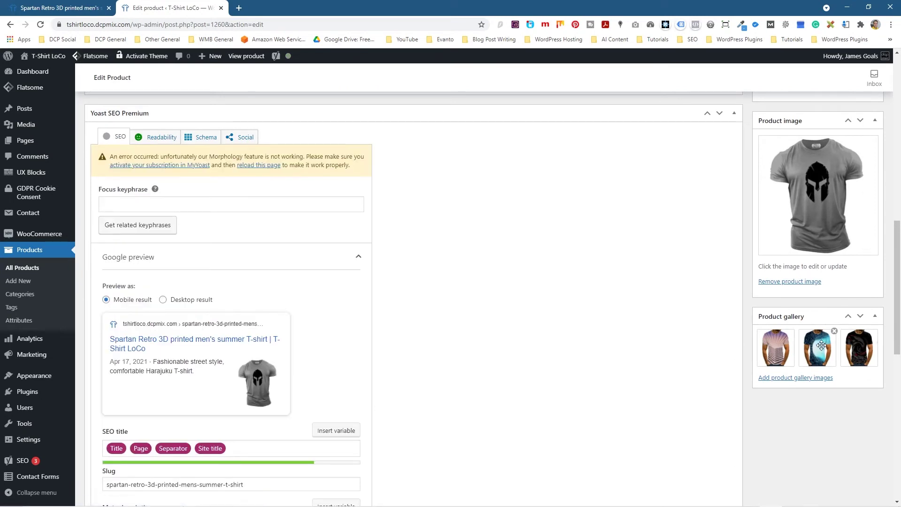
left_click_drag(821, 346, 779, 362)
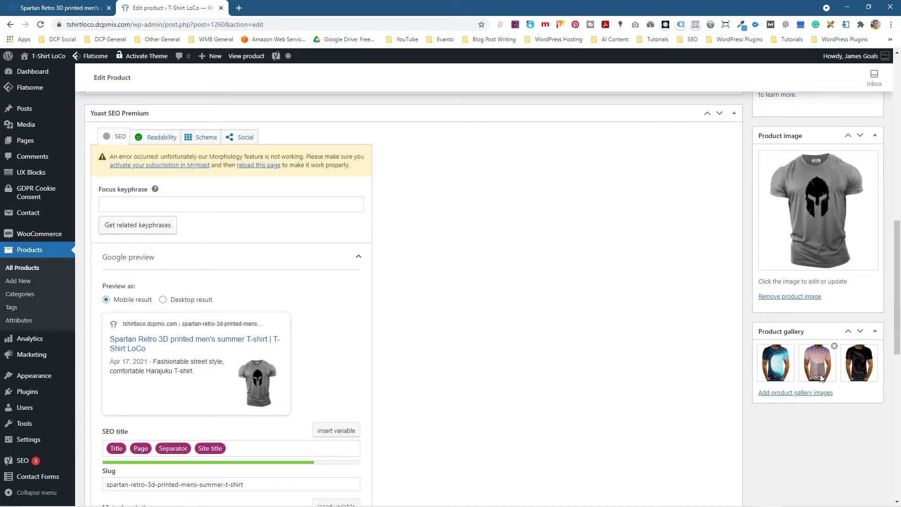
scroll(770, 329, "up", 10)
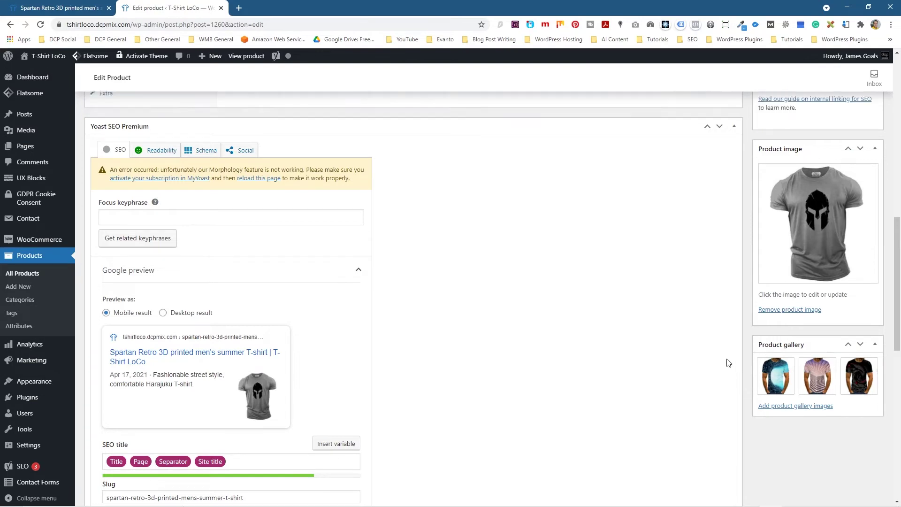
left_click(862, 332)
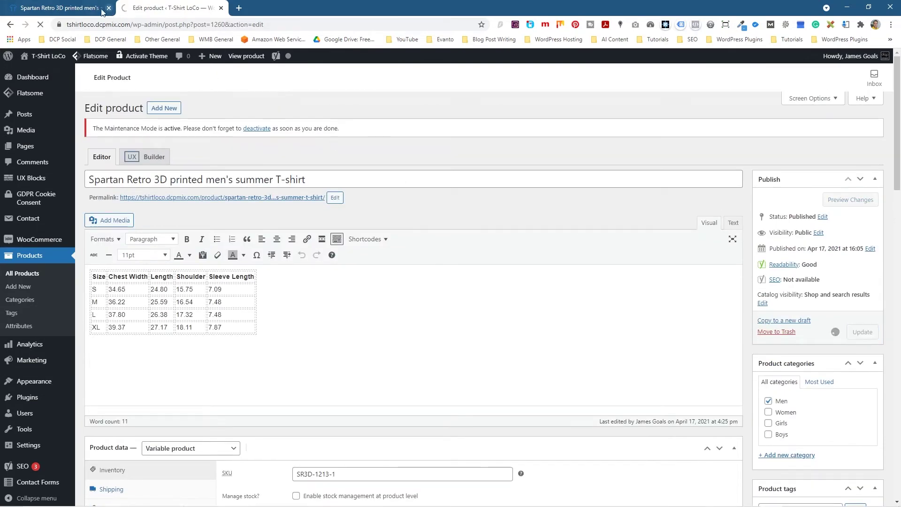
left_click(70, 10)
left_click(10, 26)
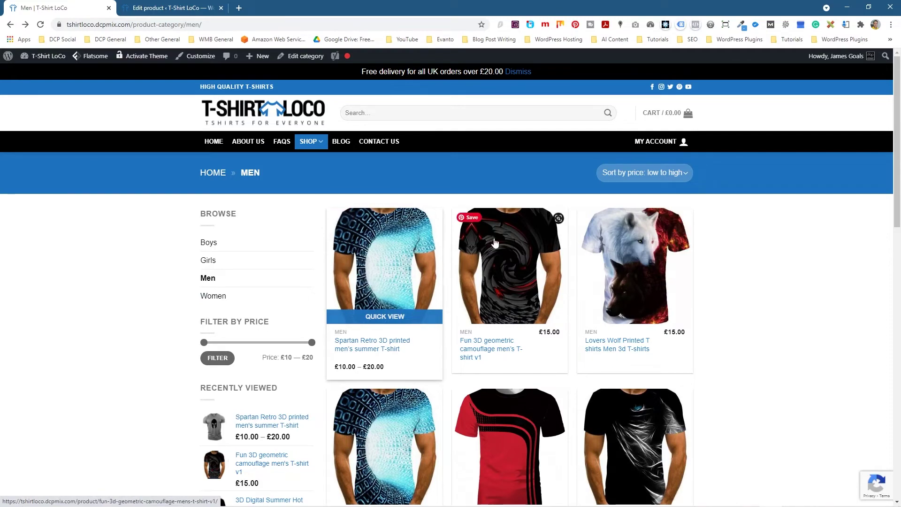
left_click_drag(681, 4, 0, 160)
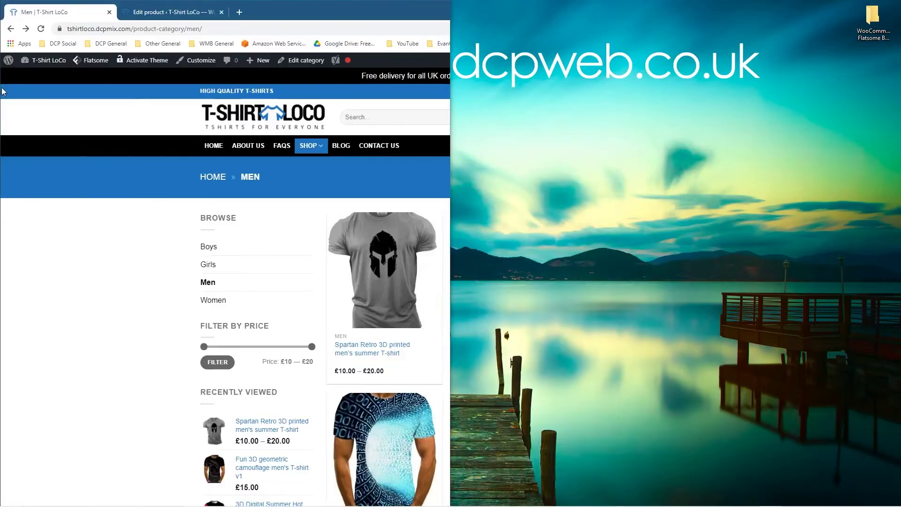
left_click(446, 83)
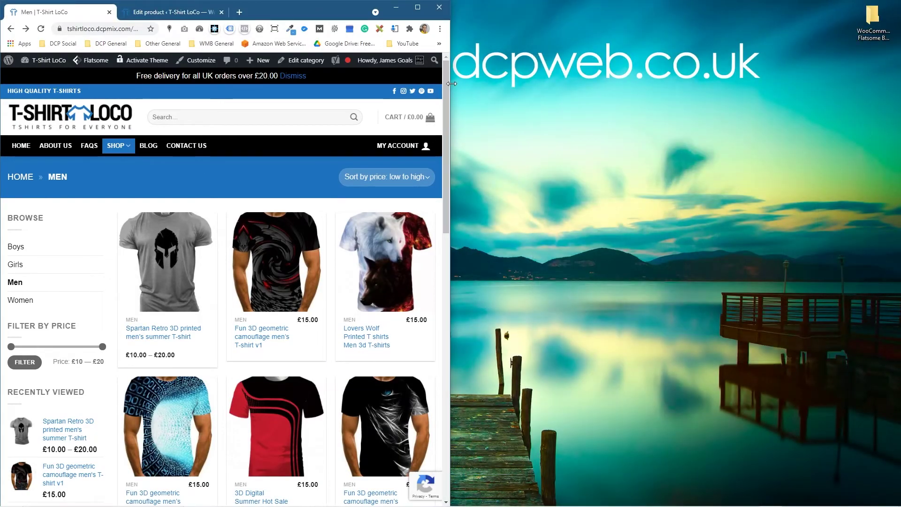
left_click_drag(446, 83, 779, 46)
left_click(882, 41)
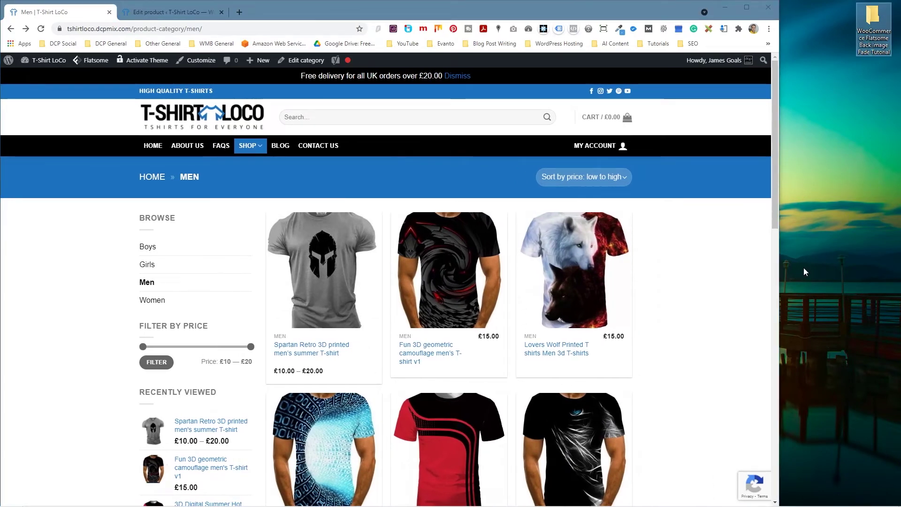
left_click(750, 8)
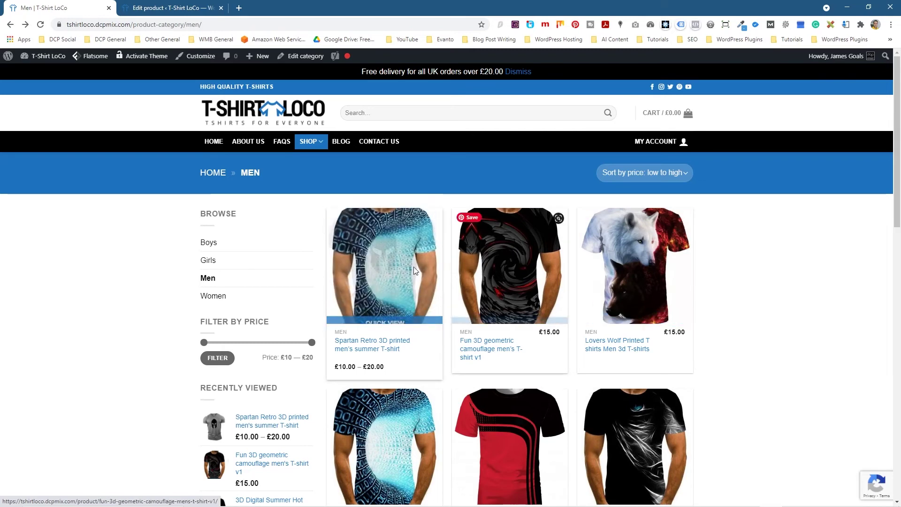
left_click(239, 8)
type("en")
key("Return")
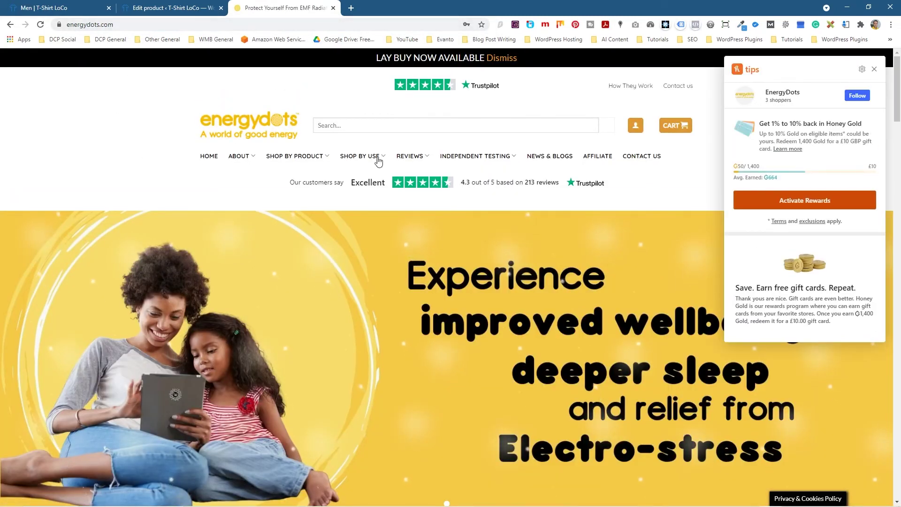
left_click(871, 72)
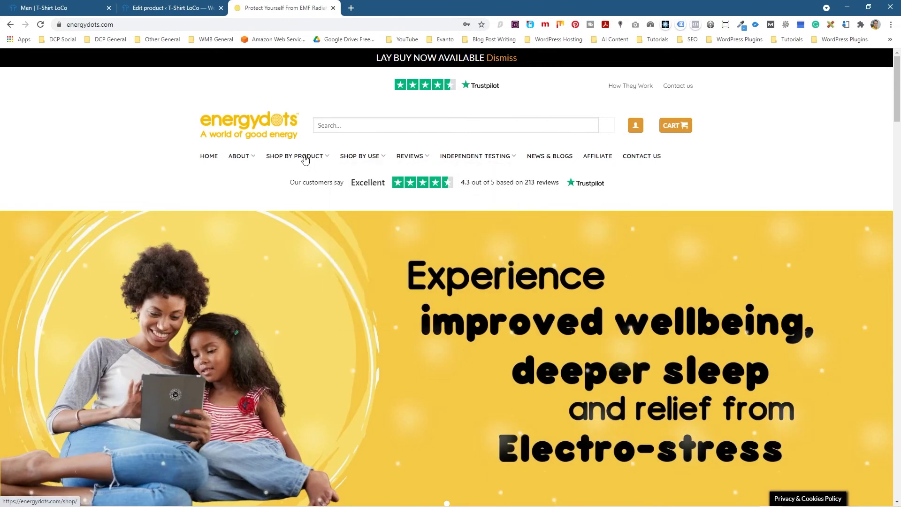
mouse_move(294, 157)
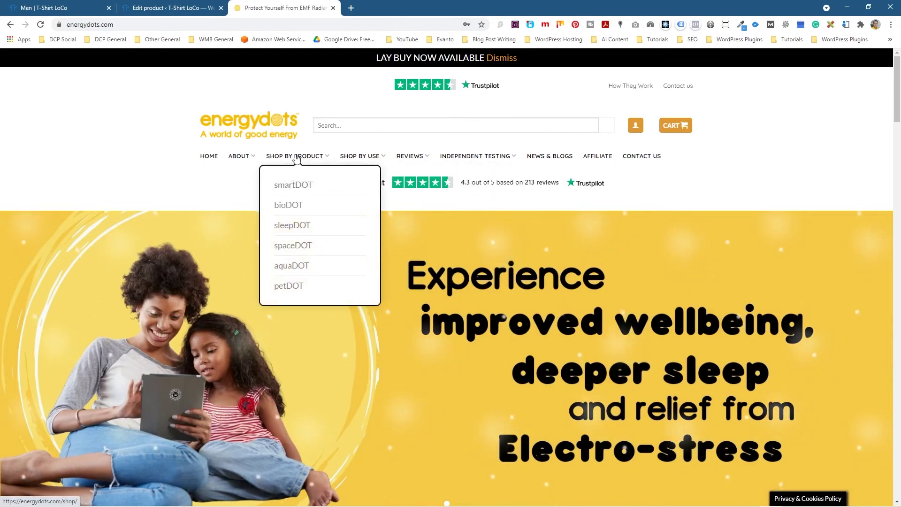
left_click(296, 156)
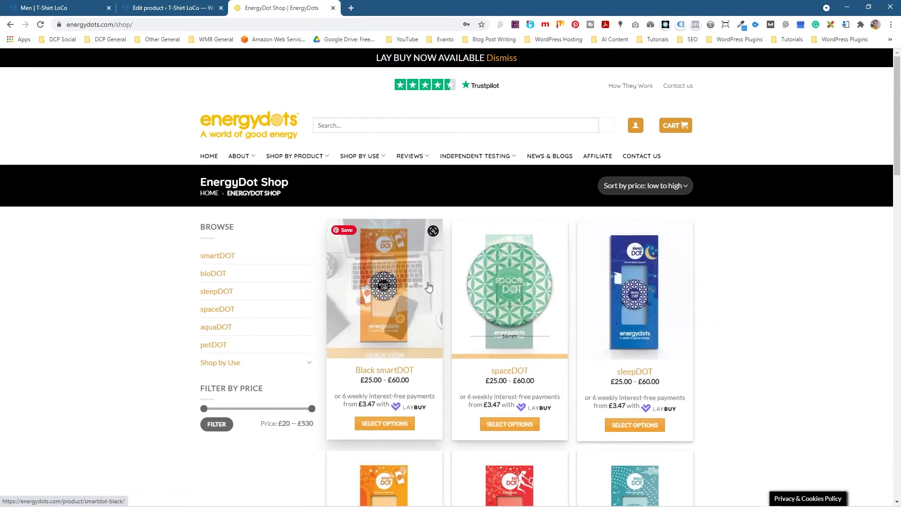
scroll(628, 289, "down", 4)
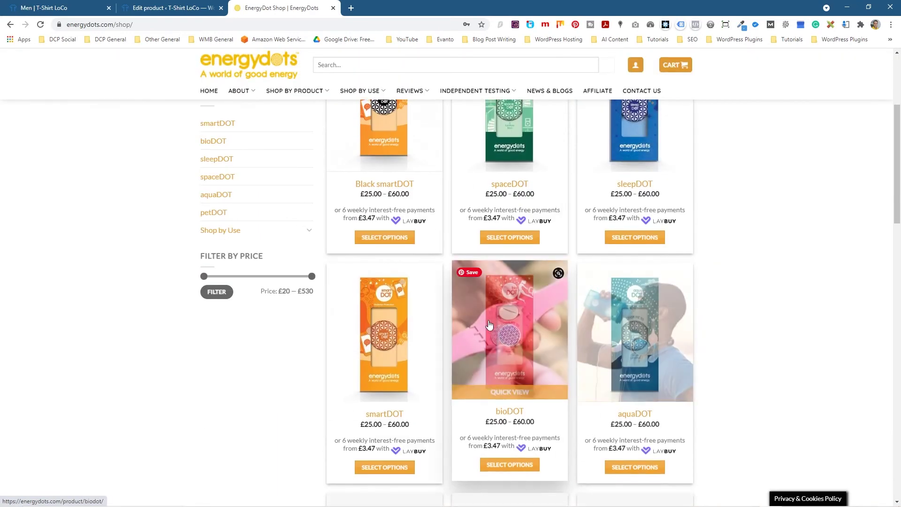
scroll(633, 324, "up", 2)
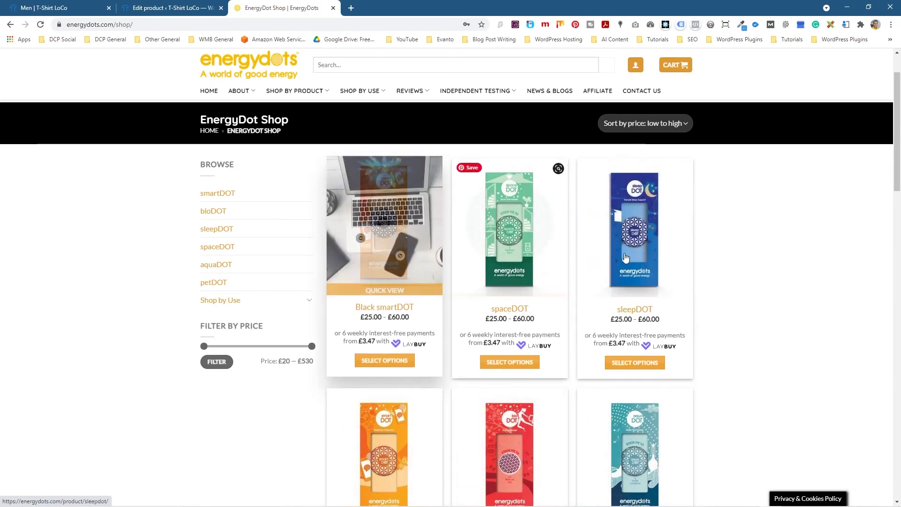
scroll(347, 319, "up", 2)
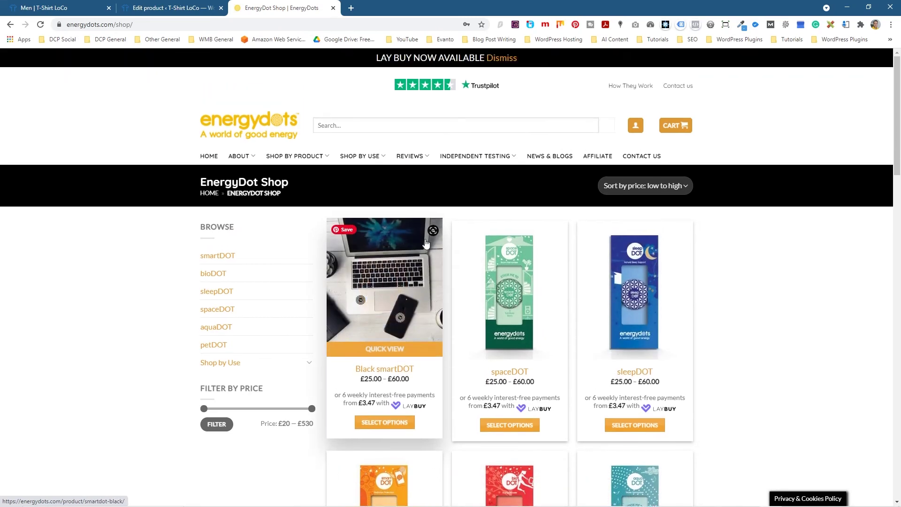
left_click(333, 8)
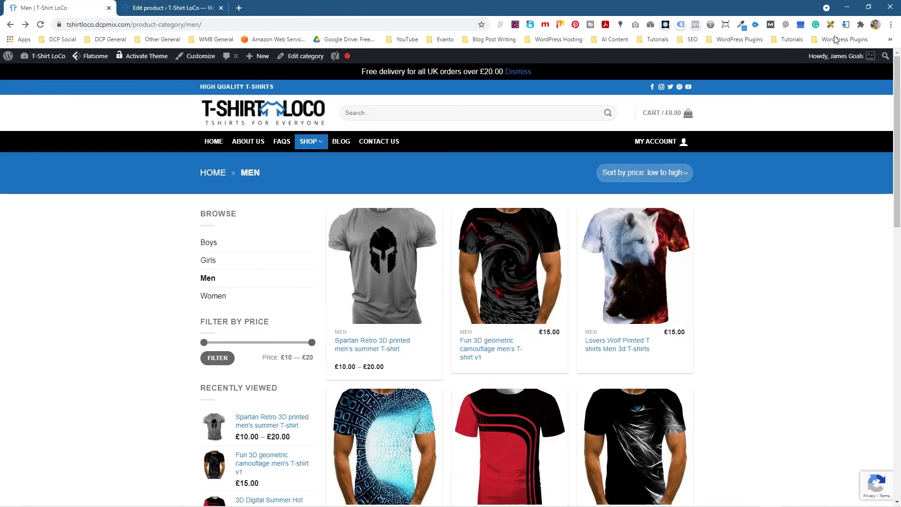